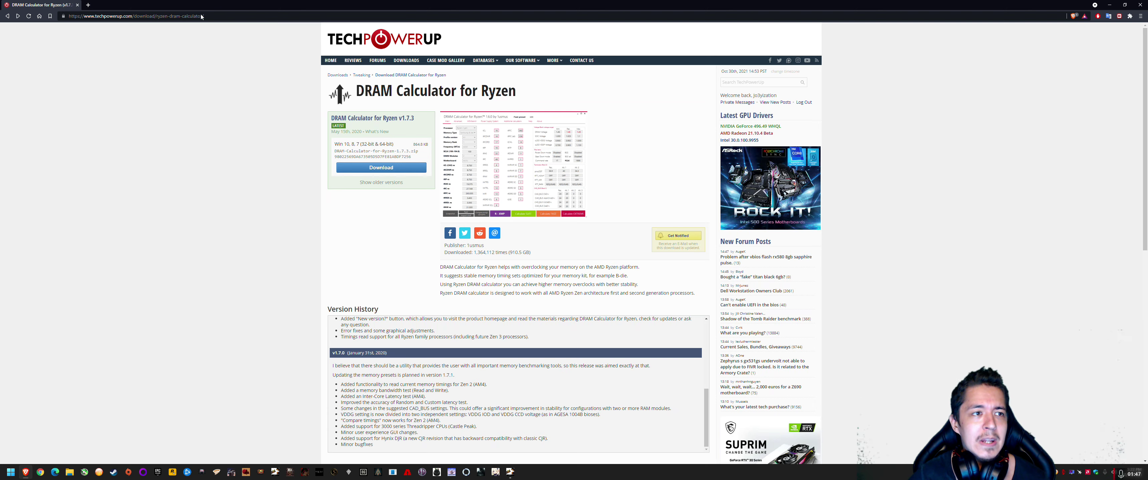
Go to techpowerup.com/download/ryzen-dram-calculator for the v1.7.3 download page
key(ctrl+l)
Save DRAM-Calculator-for-Ryzen-1.7.3.zip from the TechPowerUp DE server into the Programs folder
click(382, 166)
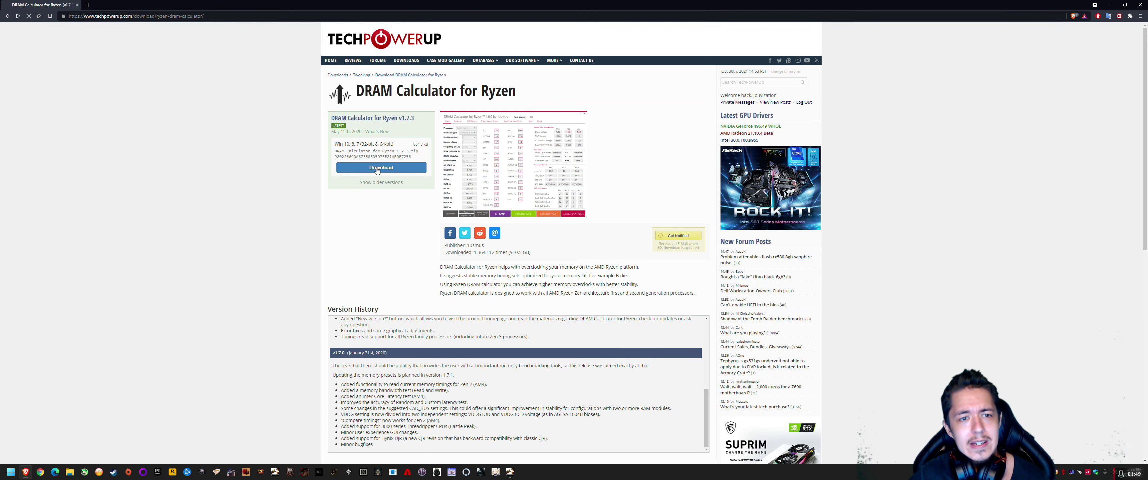
click(369, 195)
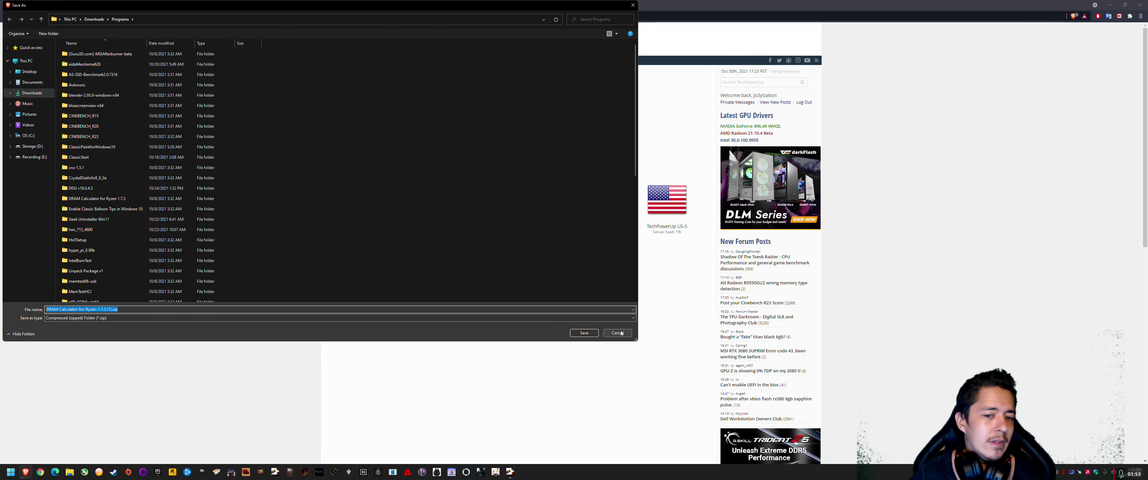
click(583, 334)
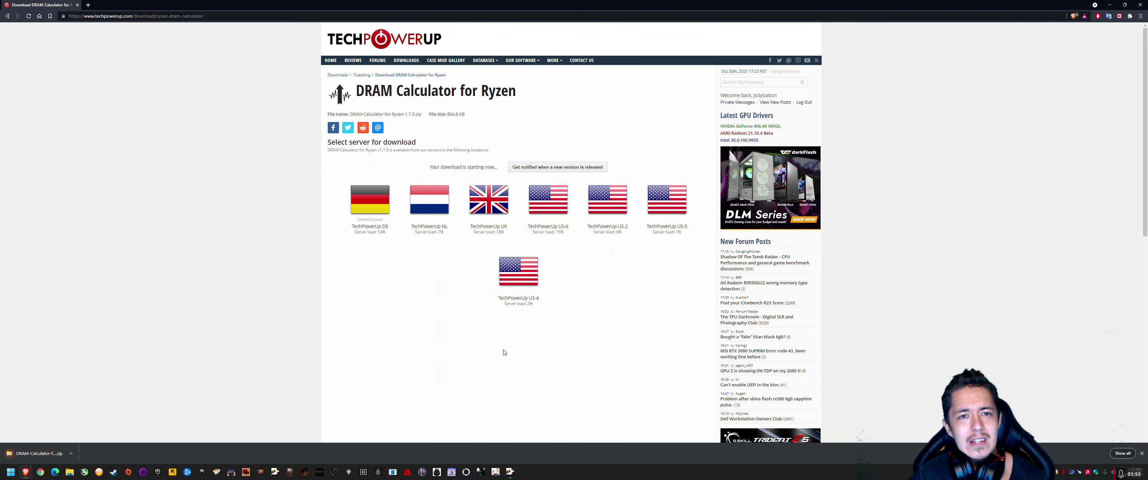
click(71, 453)
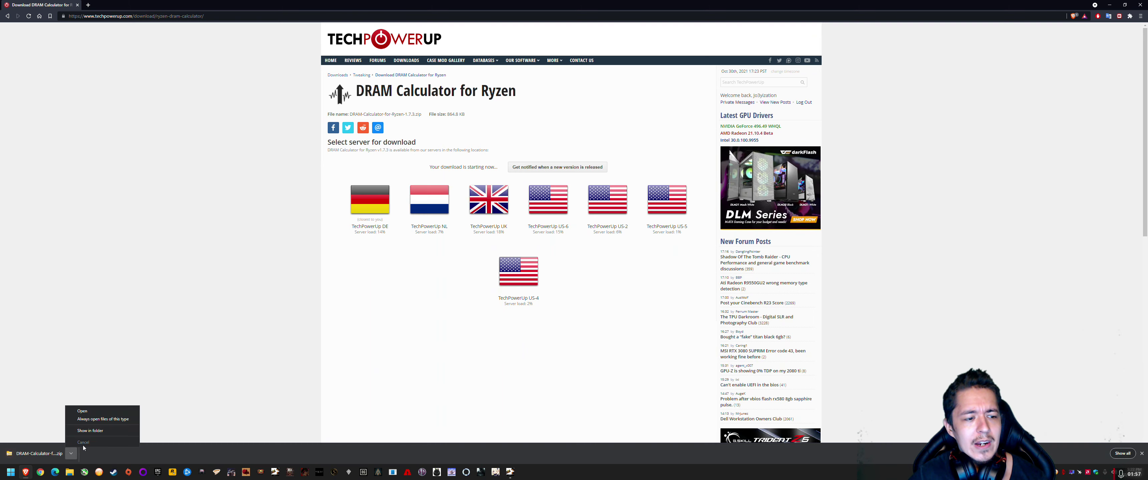
Show the downloaded zip in its folder and delete the duplicate DRAM-Calculator (1).zip
click(95, 430)
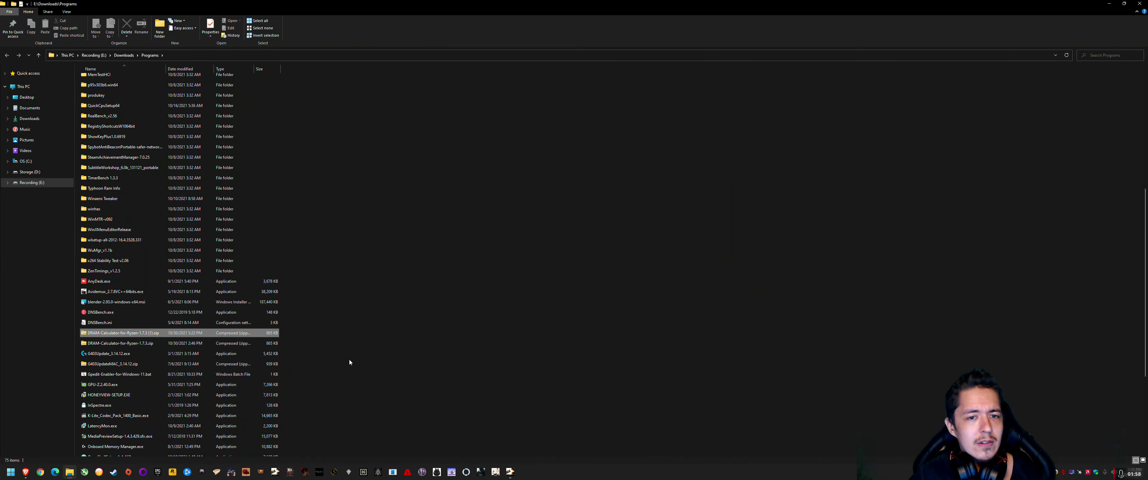
right_click(164, 333)
mouse_move(207, 222)
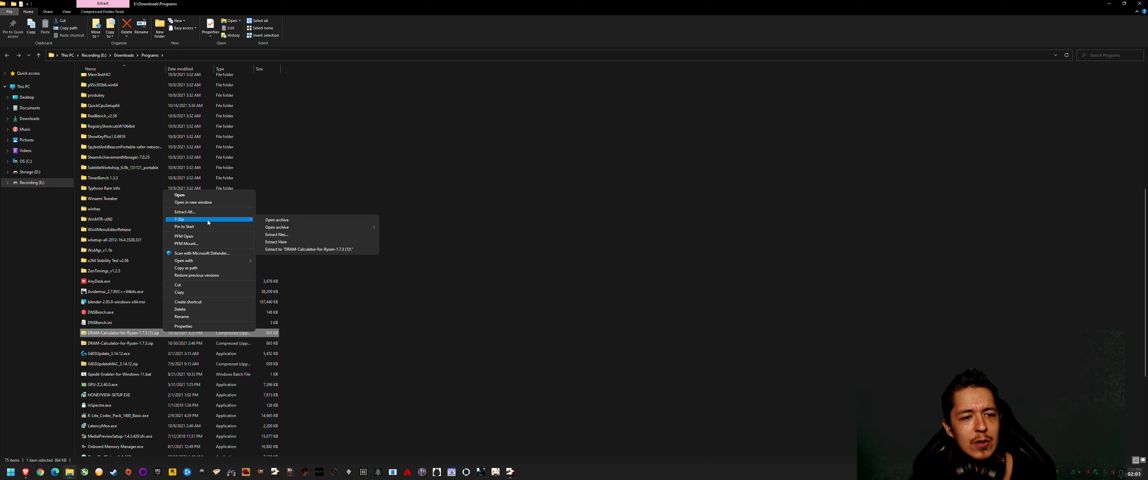
right_click(103, 335)
click(233, 334)
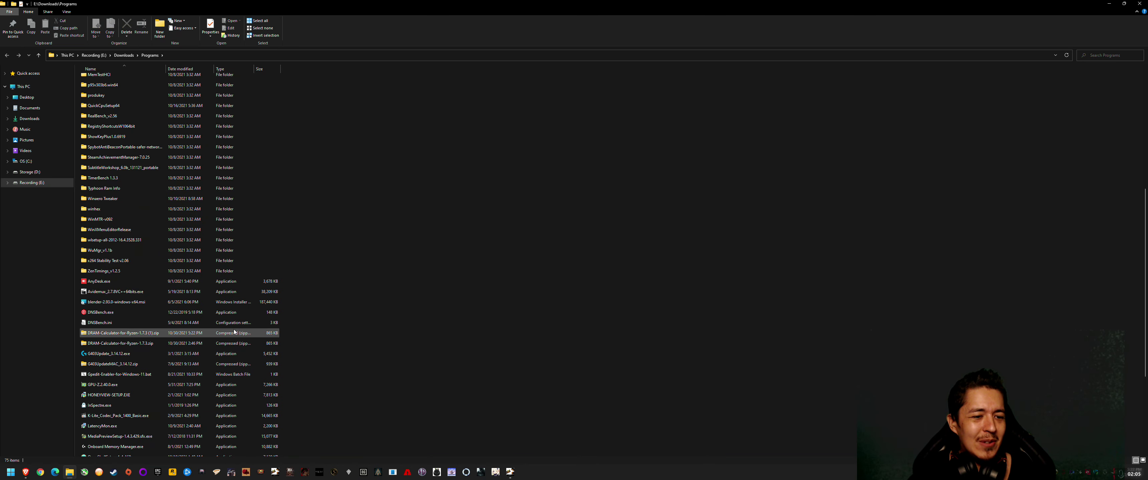
key(Delete)
Extract the remaining zip into a new DRAM-Calculator-for-Ryzen-1.7.3 folder
right_click(149, 333)
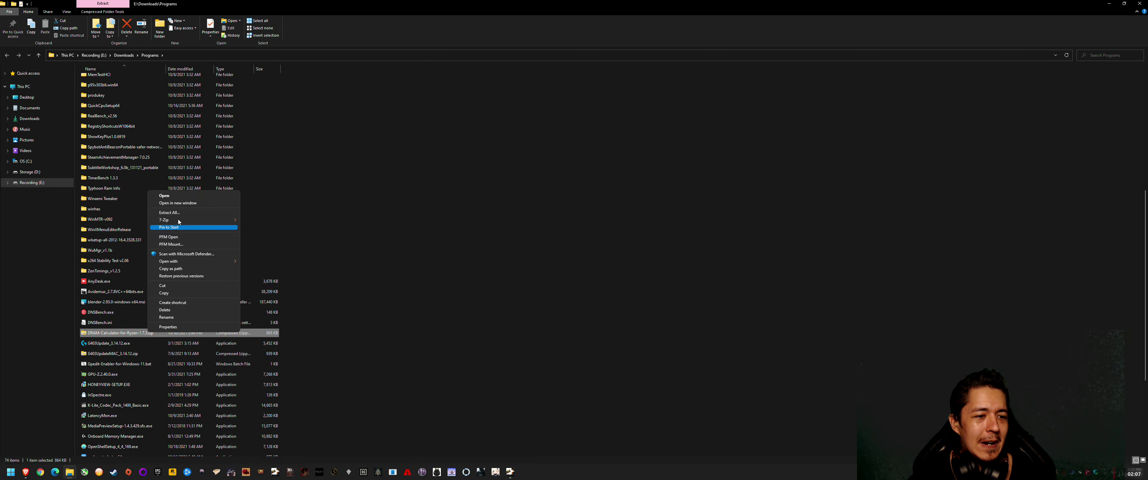
click(180, 213)
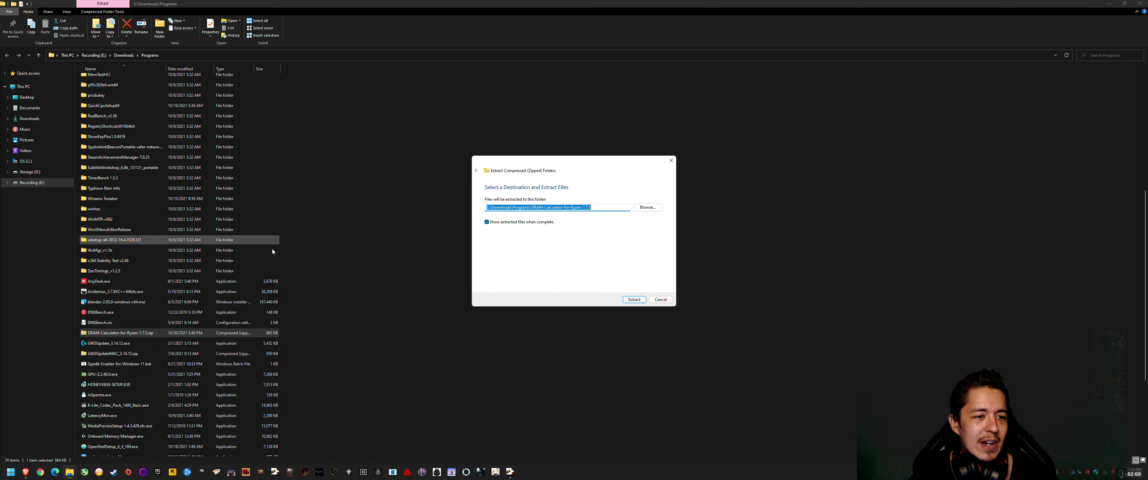
click(628, 299)
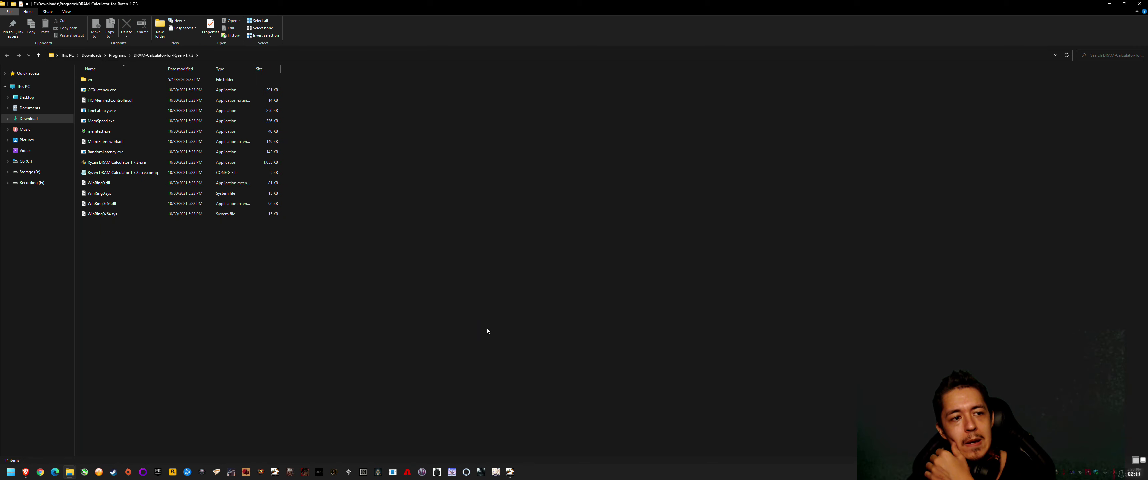
click(129, 132)
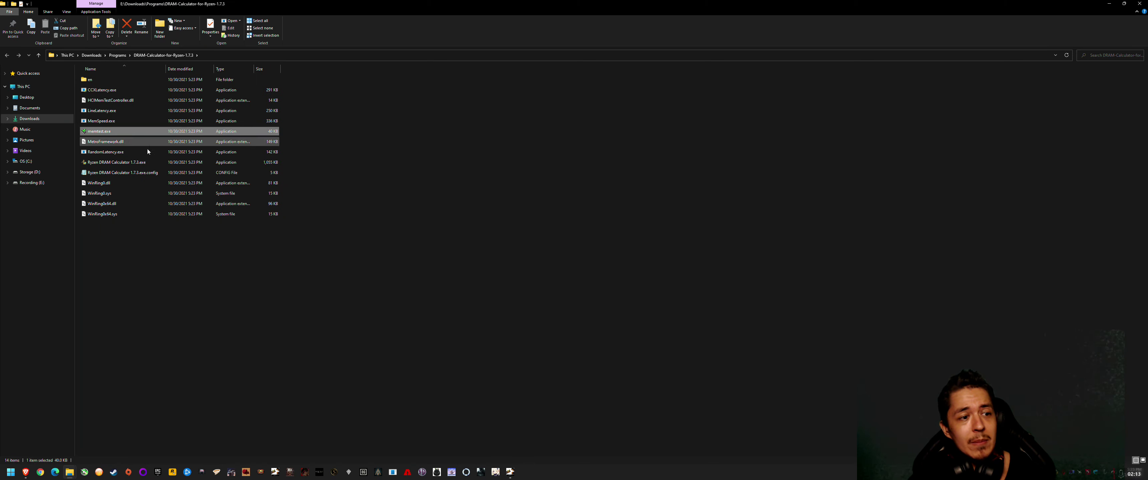
click(149, 163)
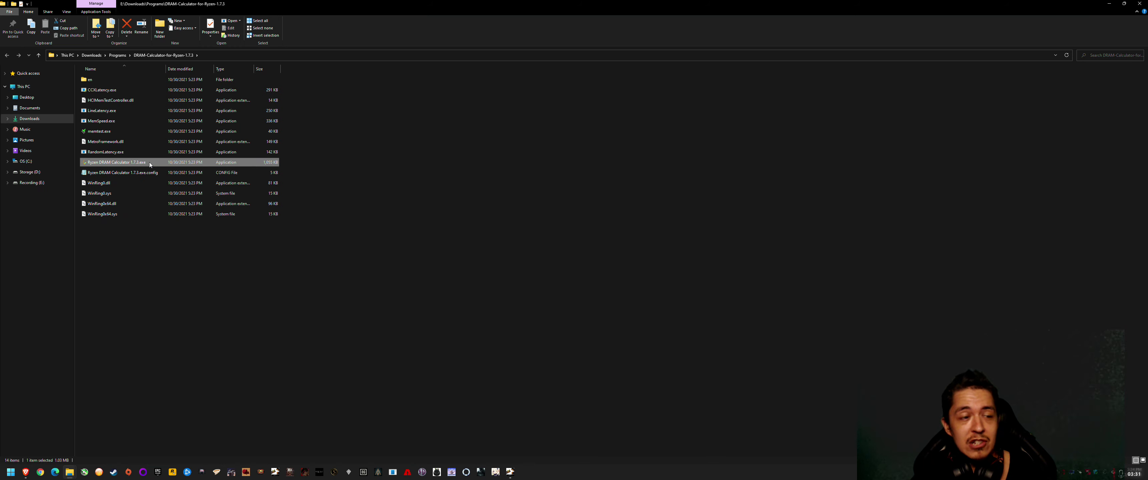
Launch Ryzen DRAM Calculator 1.7.3.exe and switch to its MEMbench page
double_click(119, 163)
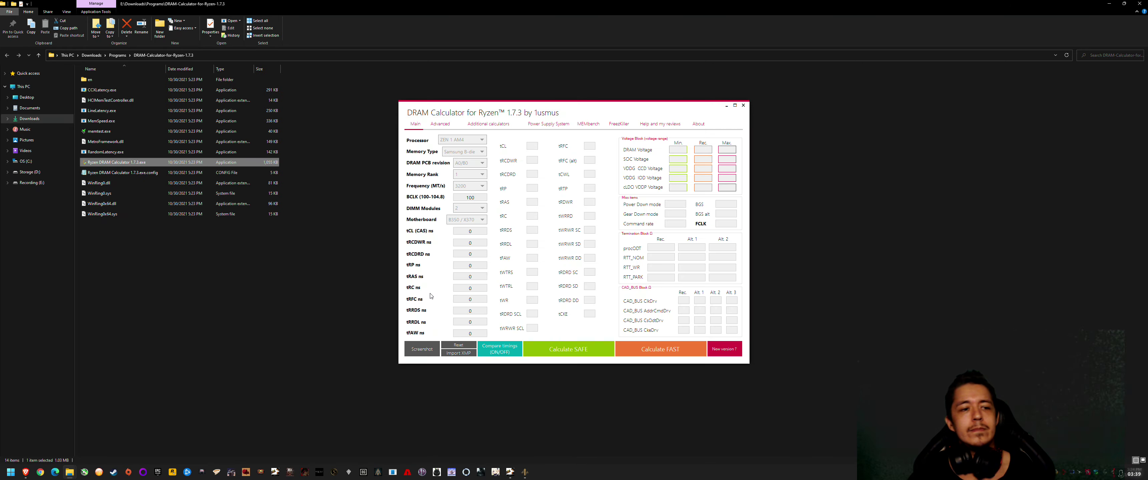
click(588, 125)
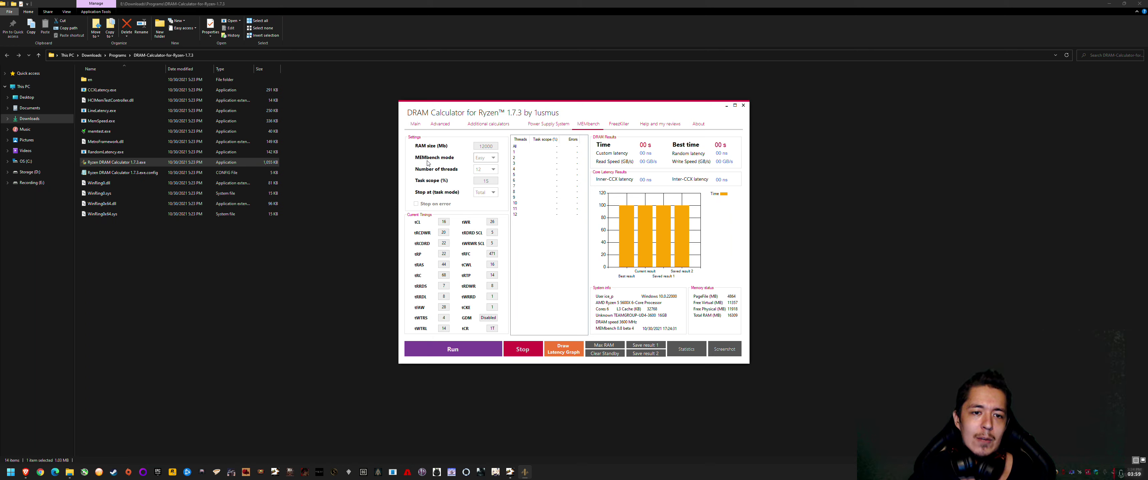
Set the MEMbench mode to Memtest
click(481, 159)
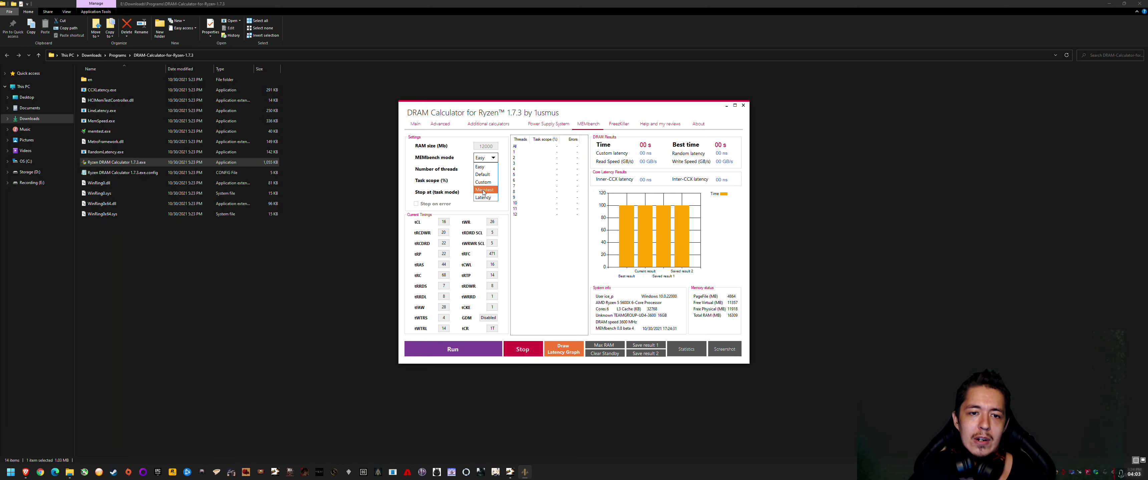
click(489, 159)
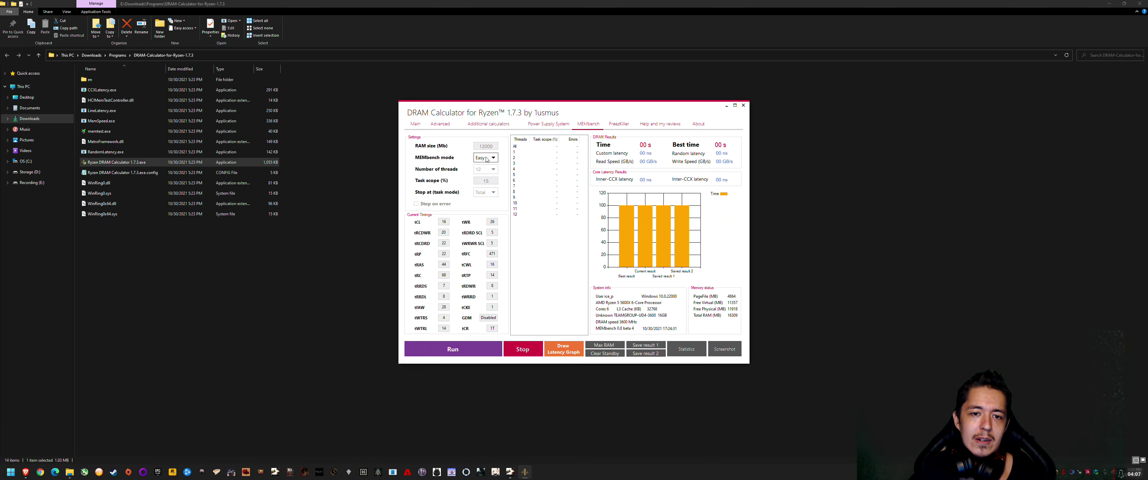
mouse_move(487, 160)
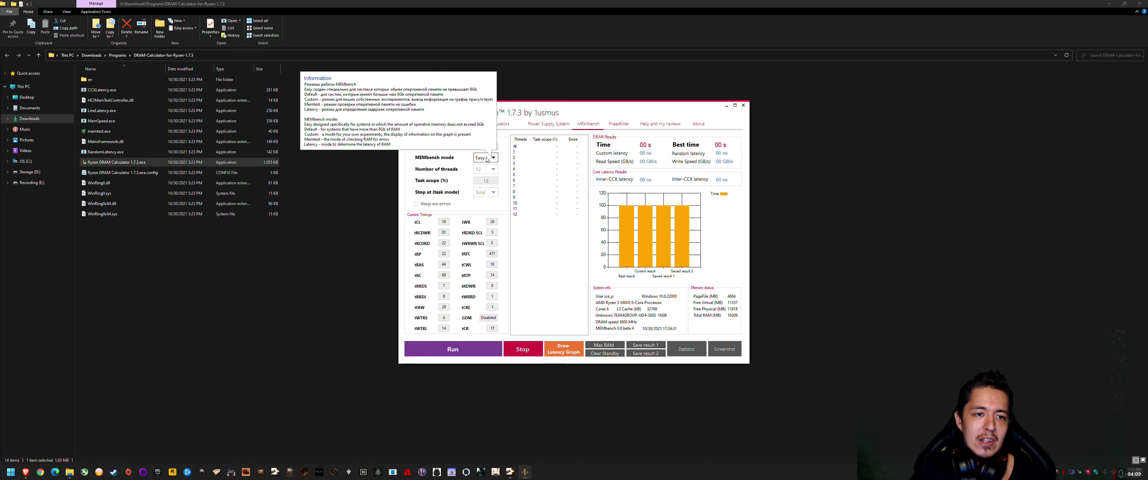
click(486, 159)
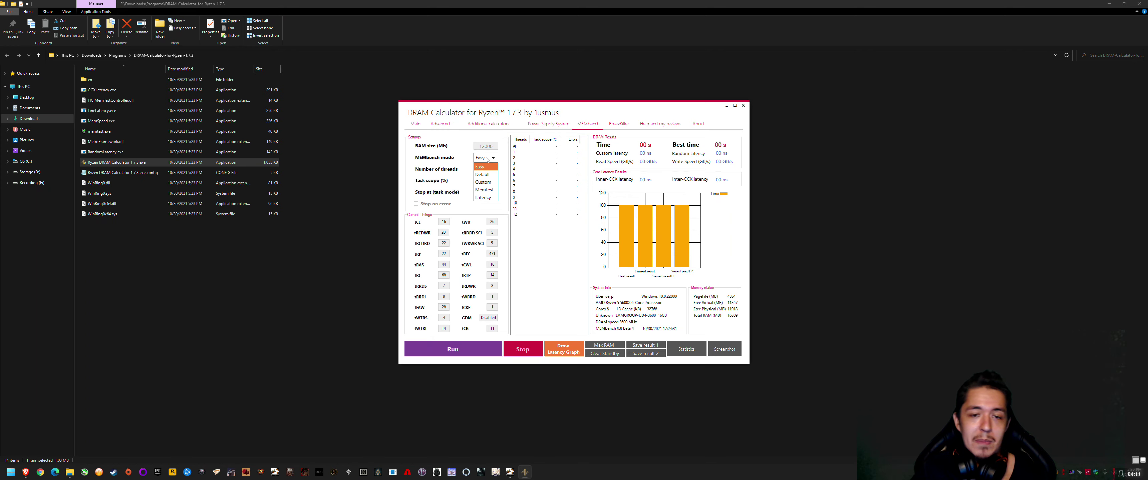
click(485, 190)
click(484, 190)
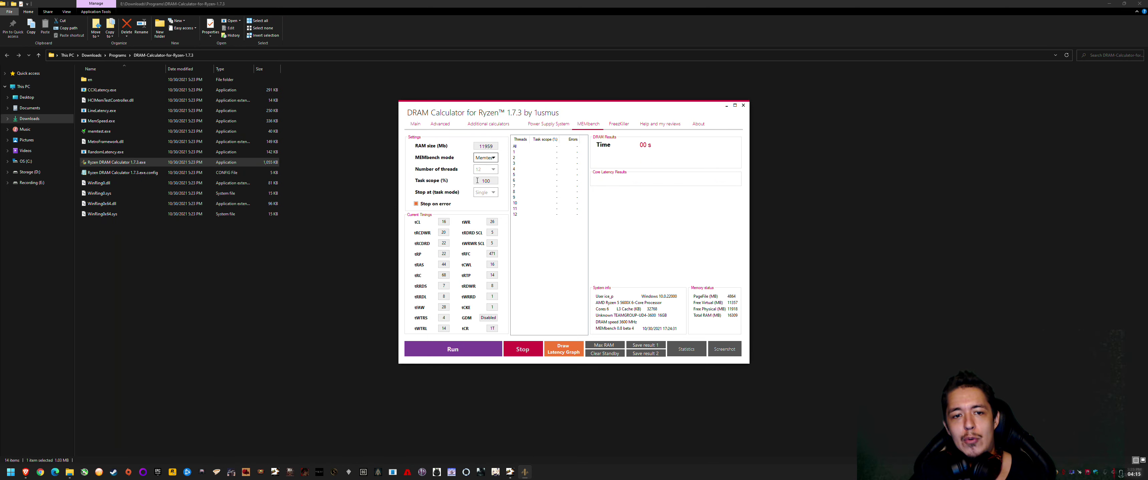
Set Task scope to 200% and keep Stop at (task mode) on Single
drag(486, 181, 482, 181)
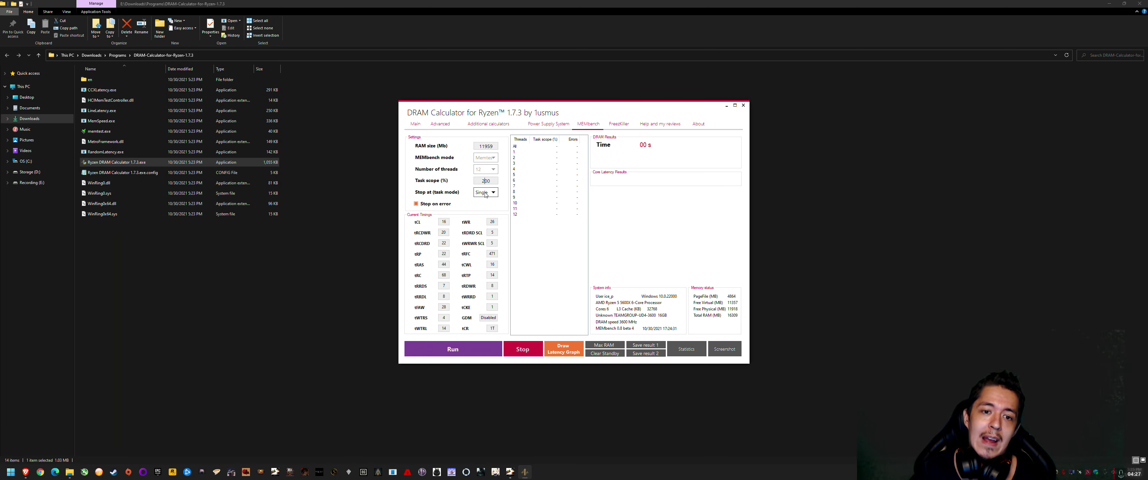
mouse_move(485, 195)
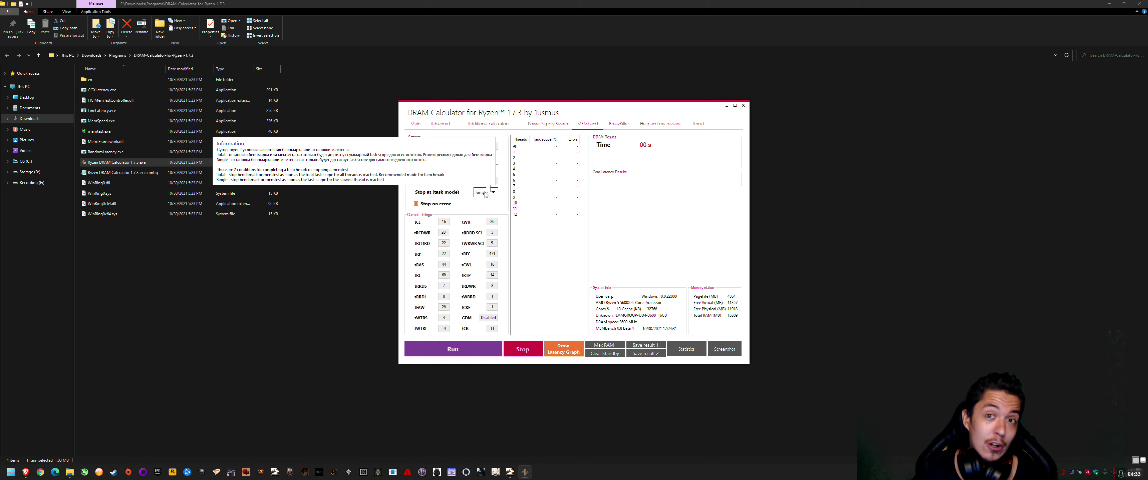
click(485, 193)
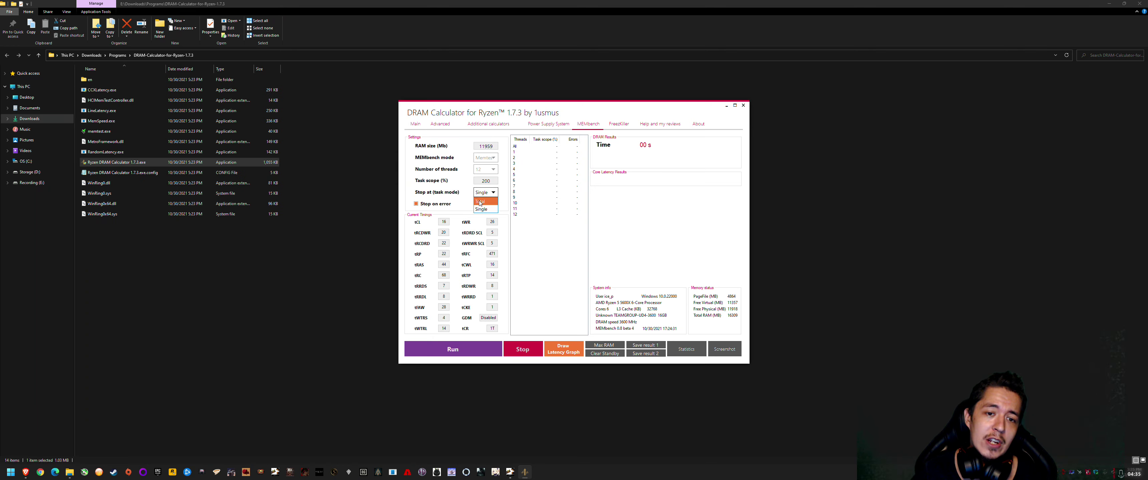
click(477, 208)
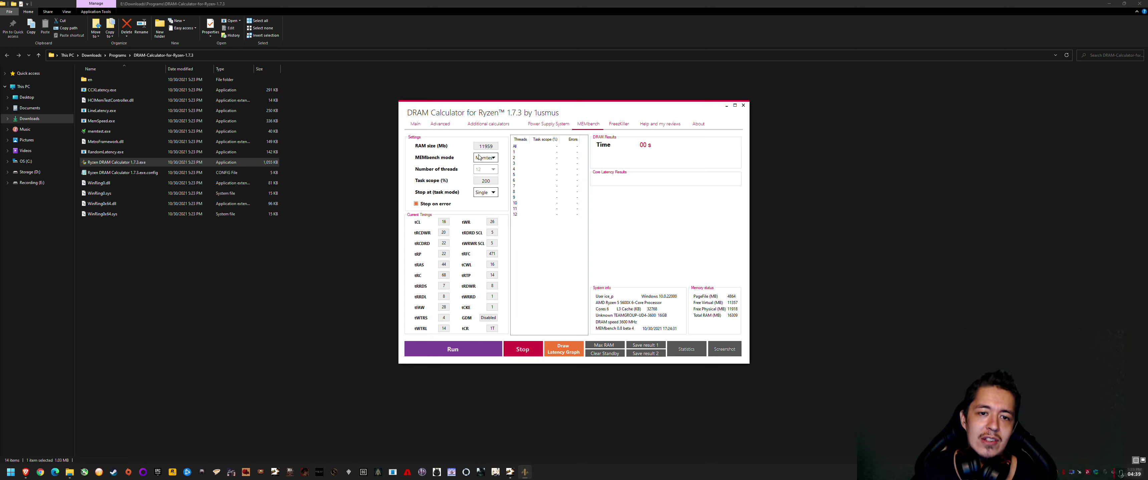
drag(493, 146, 480, 146)
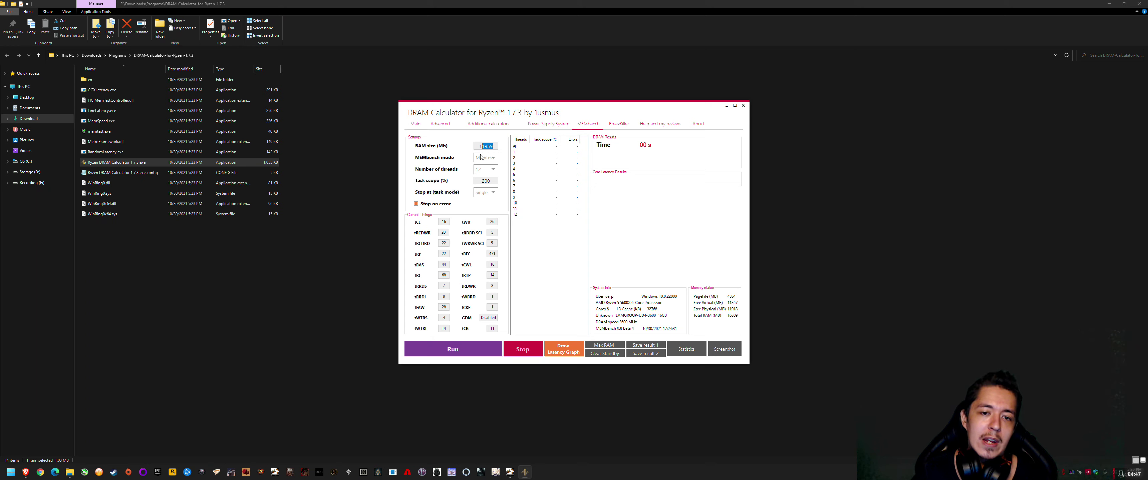
drag(485, 183, 482, 182)
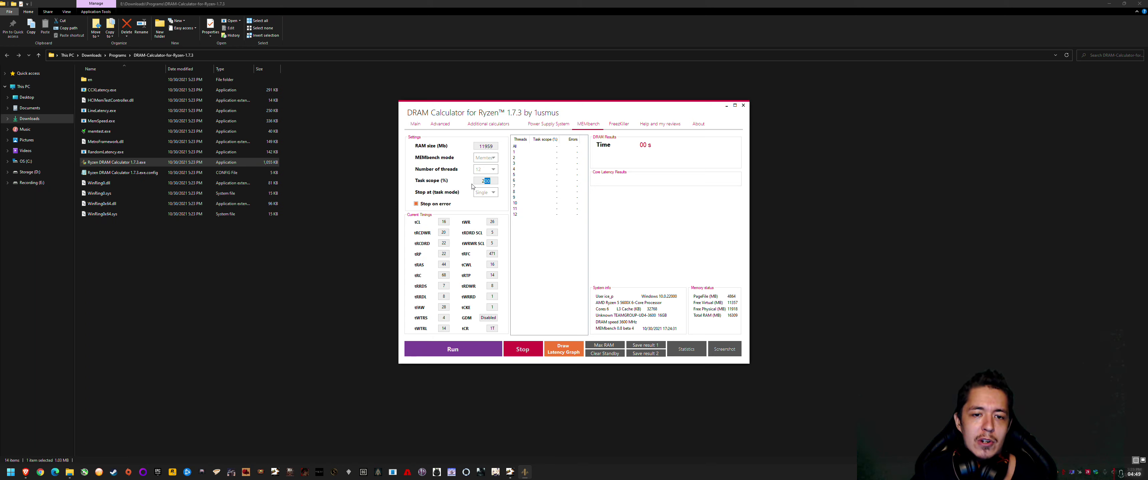
Run the Memtest stress test and close both File Explorer windows
click(484, 181)
click(438, 350)
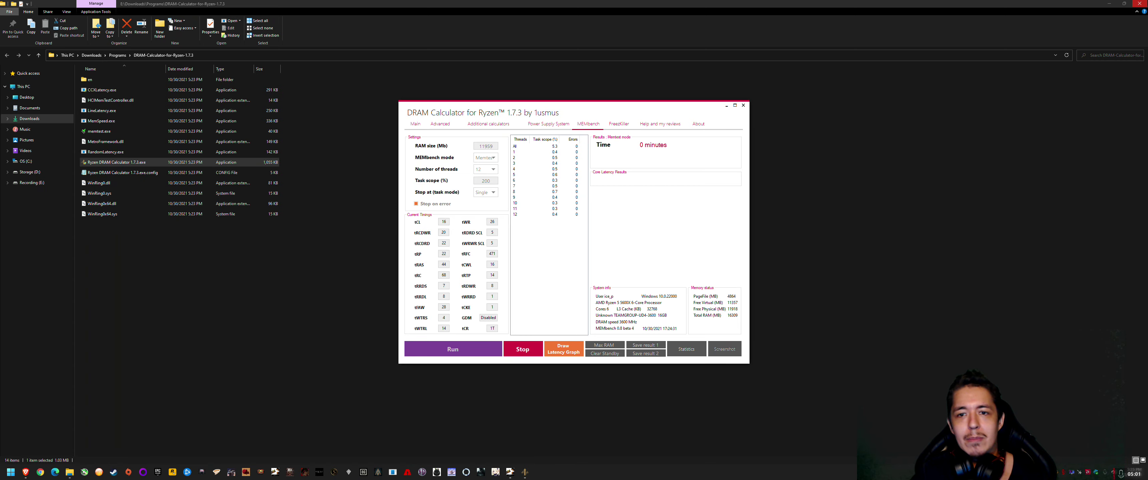
click(1138, 3)
click(1138, 3)
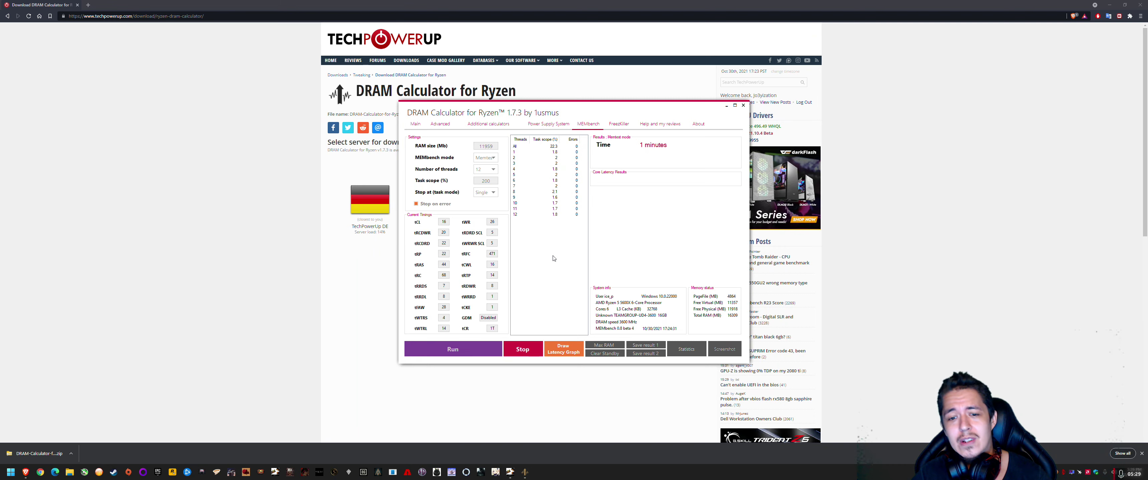
click(246, 72)
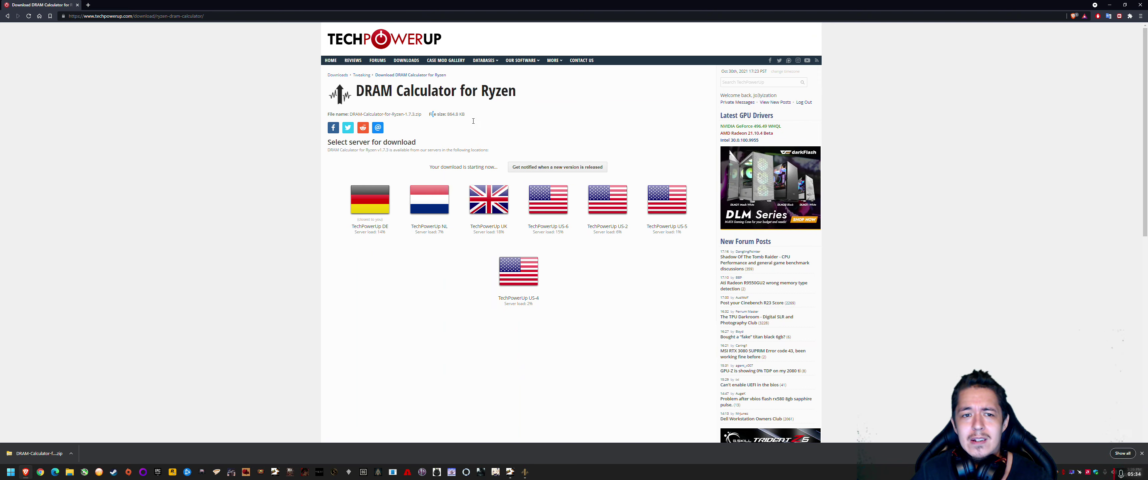
click(528, 474)
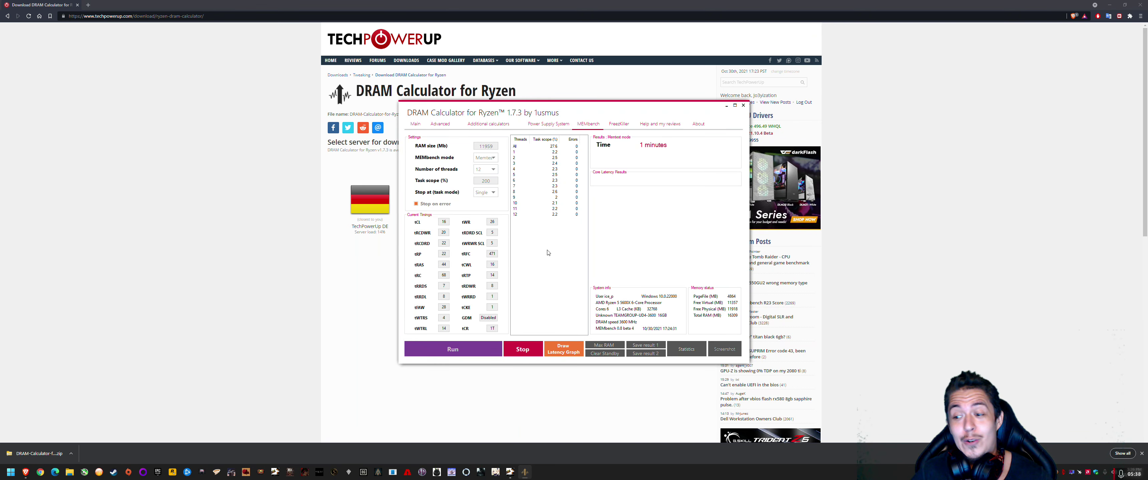